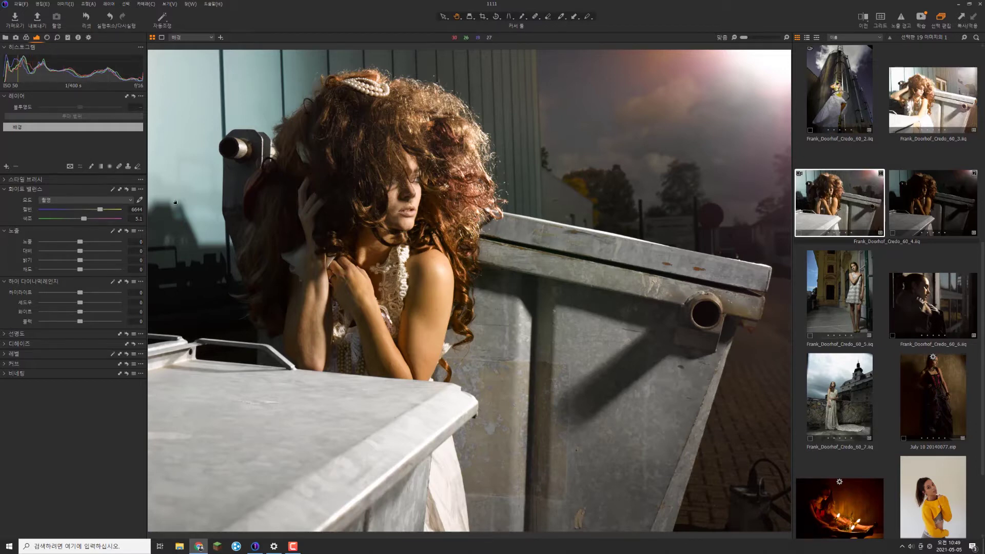
# Try the curly-haired woman's photo at Exposure 1.86 and about -1.9, and bring it back to 0.04.
pyautogui.moveTo(82, 247)
pyautogui.mouseDown()
pyautogui.moveTo(105, 242)
pyautogui.moveTo(45, 239)
pyautogui.moveTo(80, 241)
pyautogui.mouseUp()
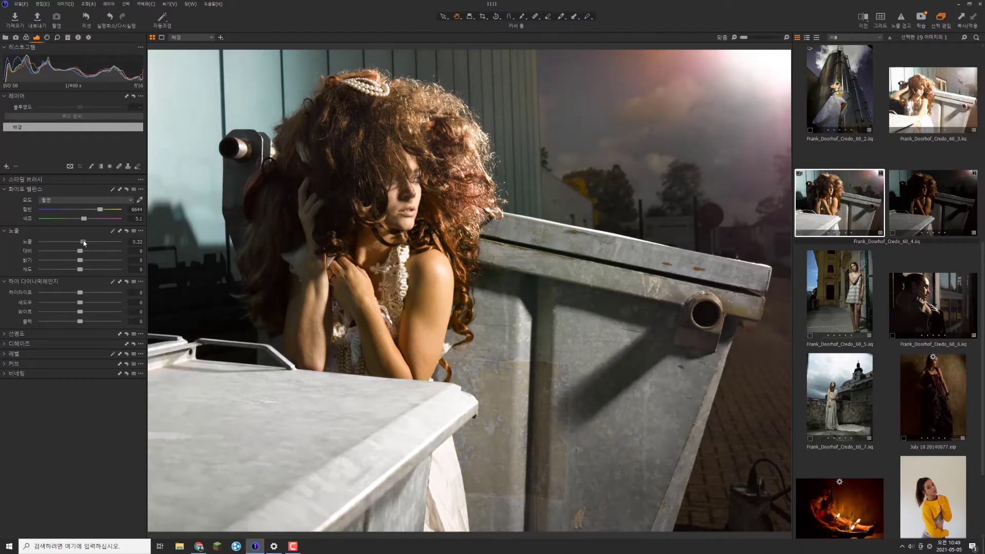
pyautogui.moveTo(80, 241); pyautogui.dragTo(98, 240)
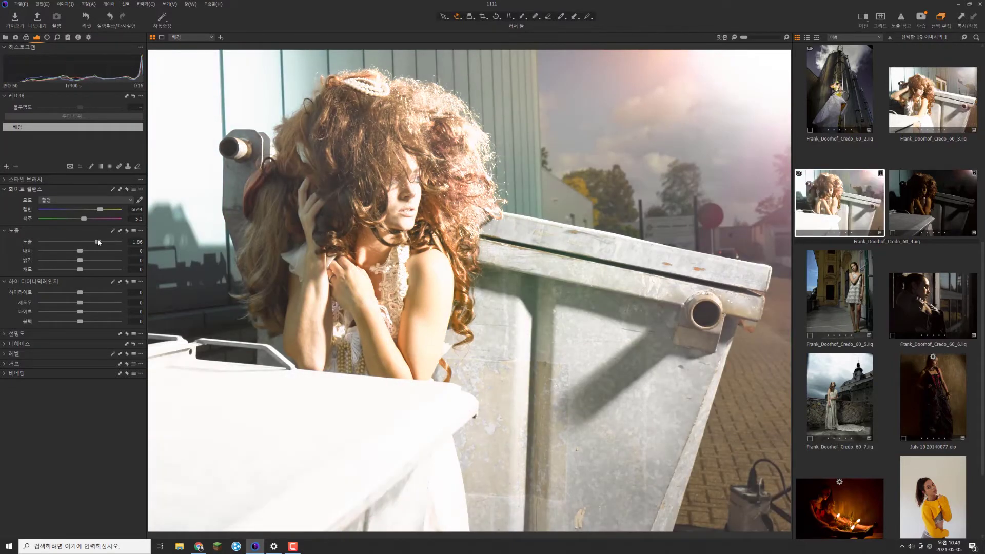
pyautogui.click(62, 242)
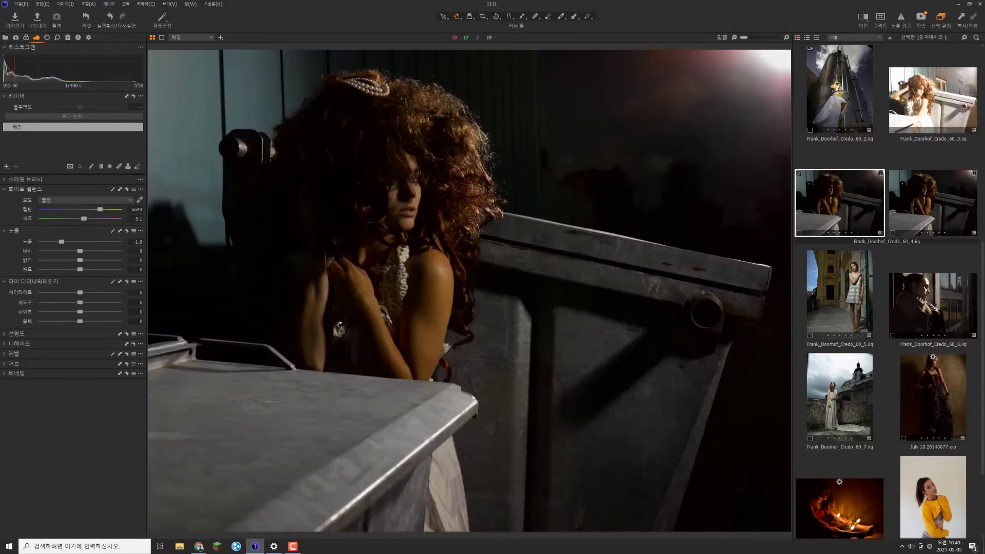
pyautogui.click(81, 242)
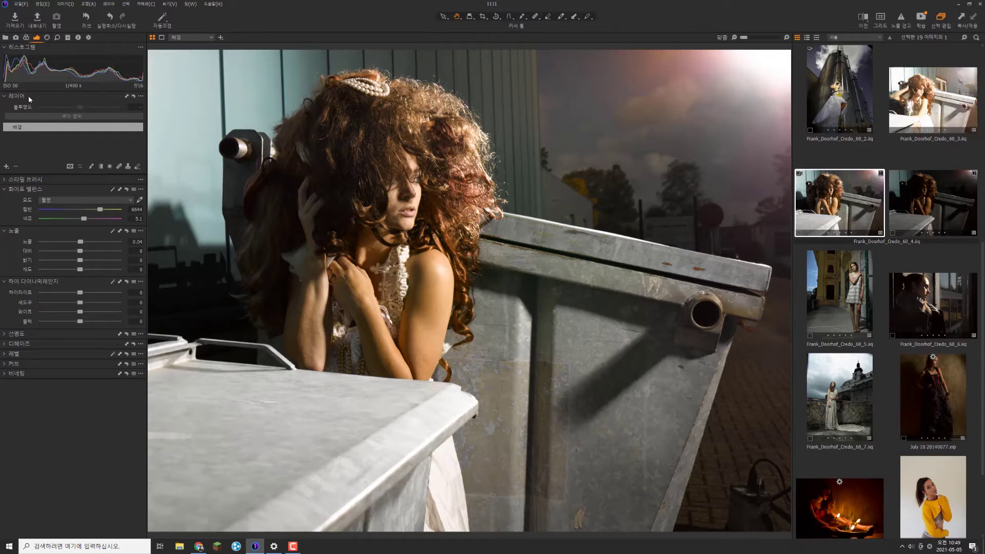
# Detach the Exposure Evaluation and Histogram tools and stack them as a floating group over the edge of the photo viewer.
pyautogui.click(16, 38)
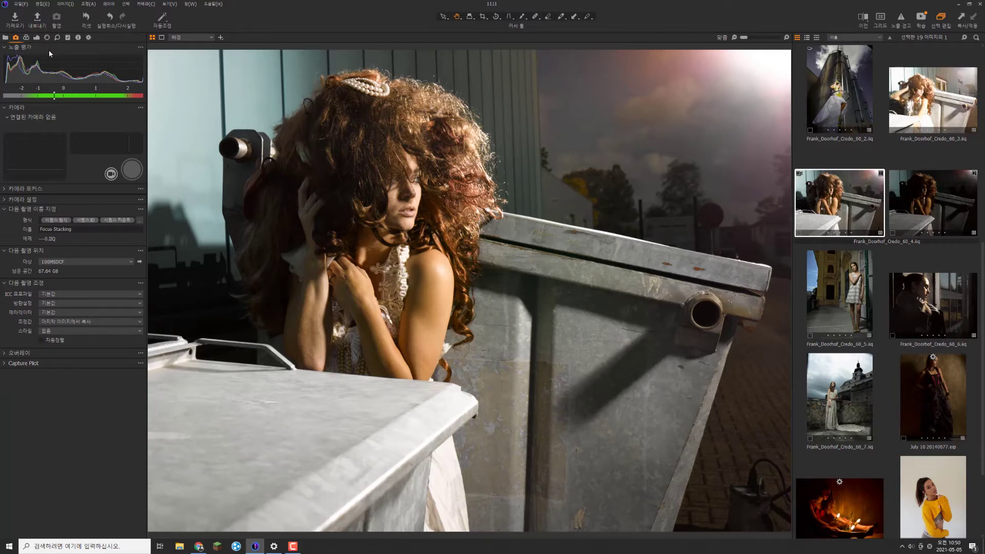
pyautogui.moveTo(26, 51); pyautogui.dragTo(712, 113)
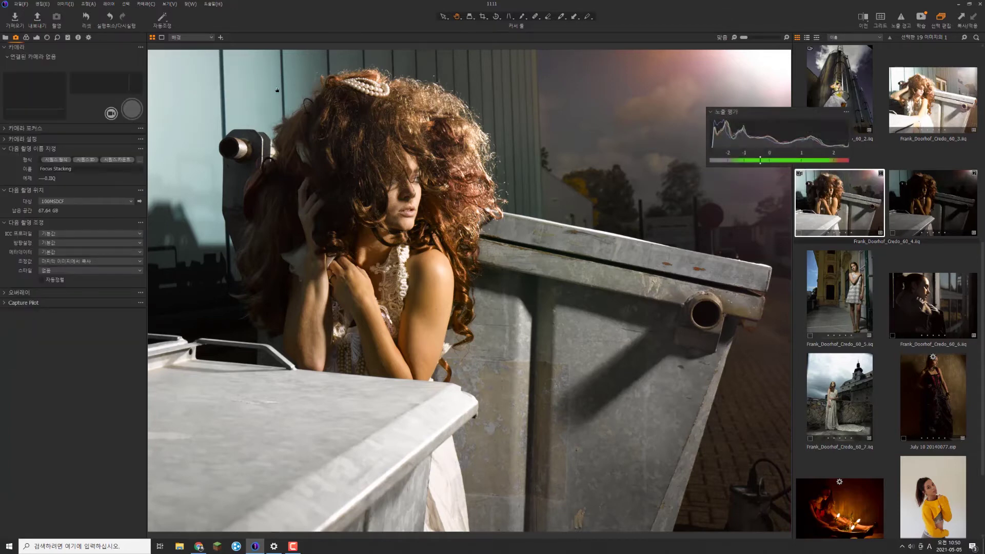
pyautogui.click(37, 39)
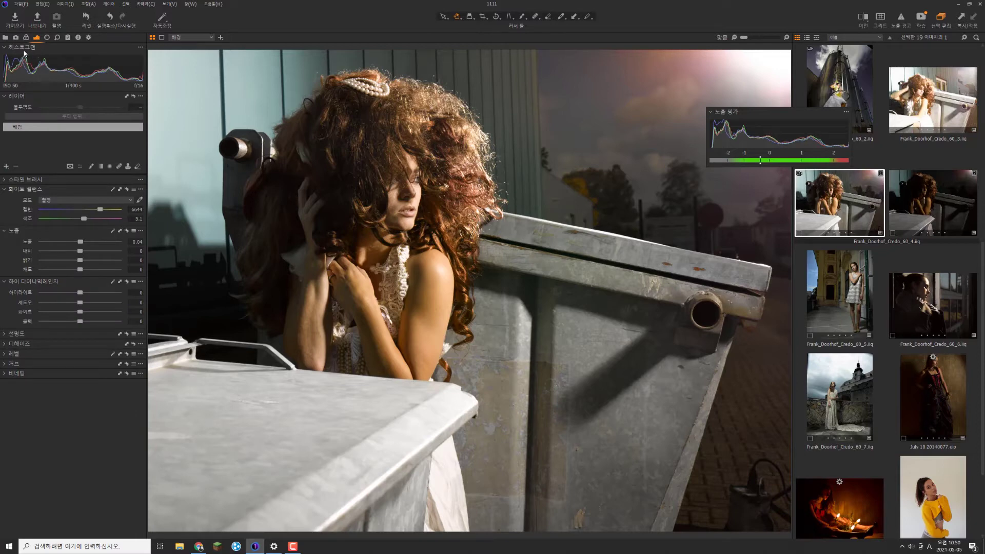
pyautogui.moveTo(24, 53); pyautogui.dragTo(731, 174)
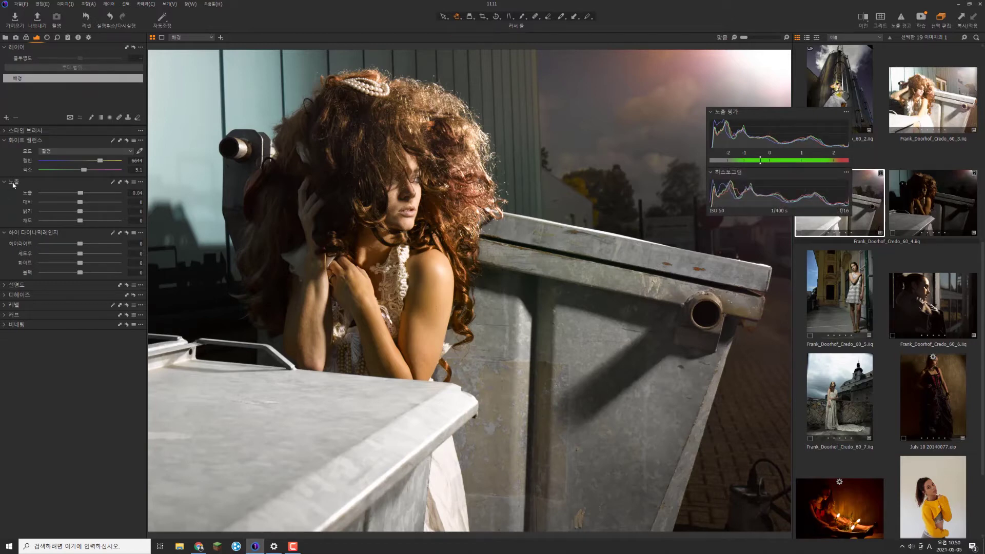
# Add the expanded Levels and Curve tools beneath the floating Histogram and reposition the whole group higher over the viewer's edge.
pyautogui.moveTo(14, 184); pyautogui.dragTo(72, 175)
pyautogui.click(20, 305)
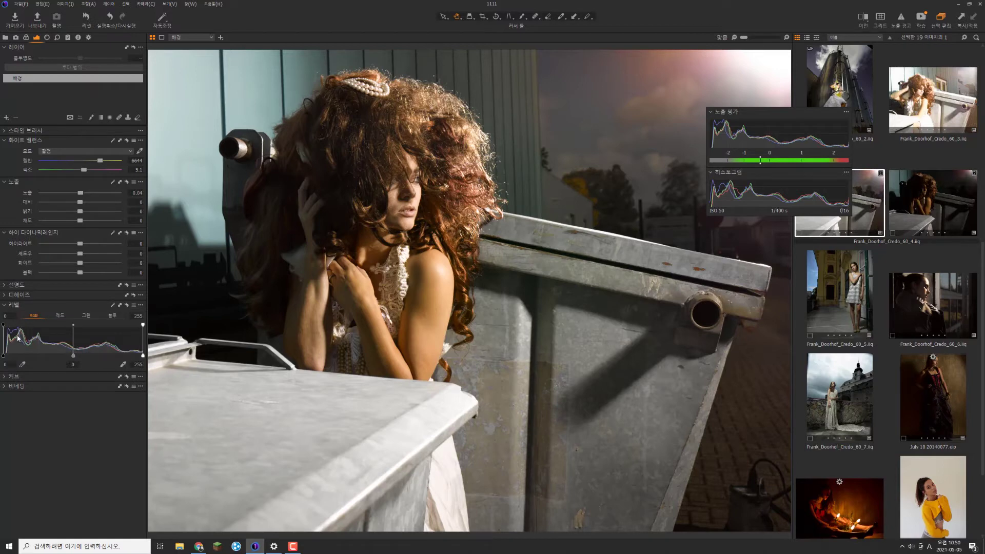
pyautogui.moveTo(46, 306); pyautogui.dragTo(752, 222)
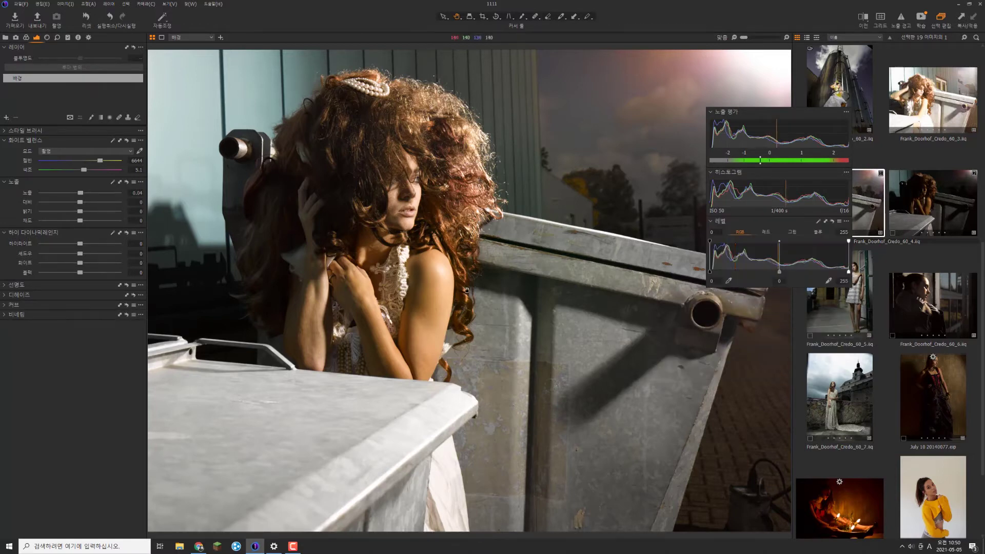
pyautogui.click(4, 304)
pyautogui.moveTo(26, 310); pyautogui.dragTo(733, 296)
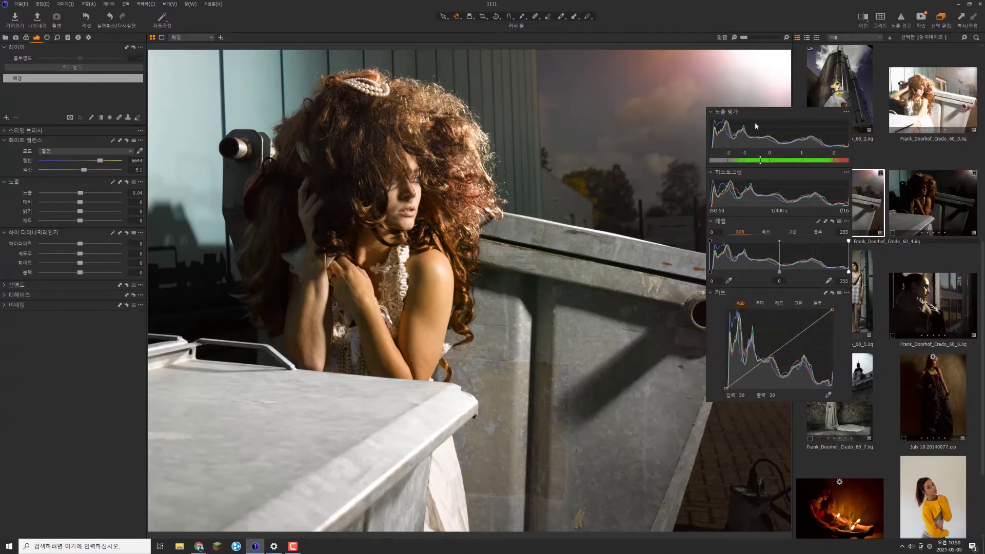
pyautogui.moveTo(755, 117); pyautogui.dragTo(789, 116)
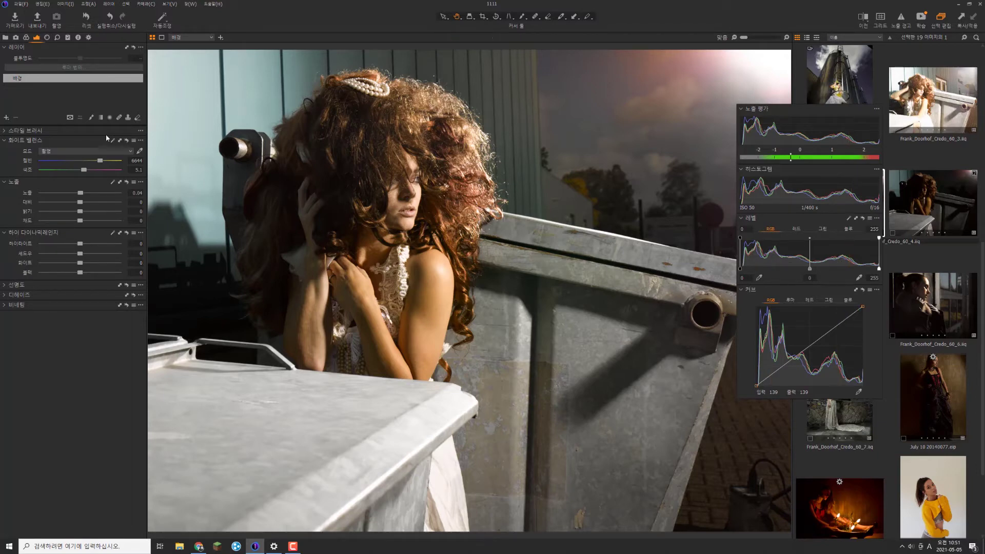
pyautogui.moveTo(803, 109); pyautogui.dragTo(764, 81)
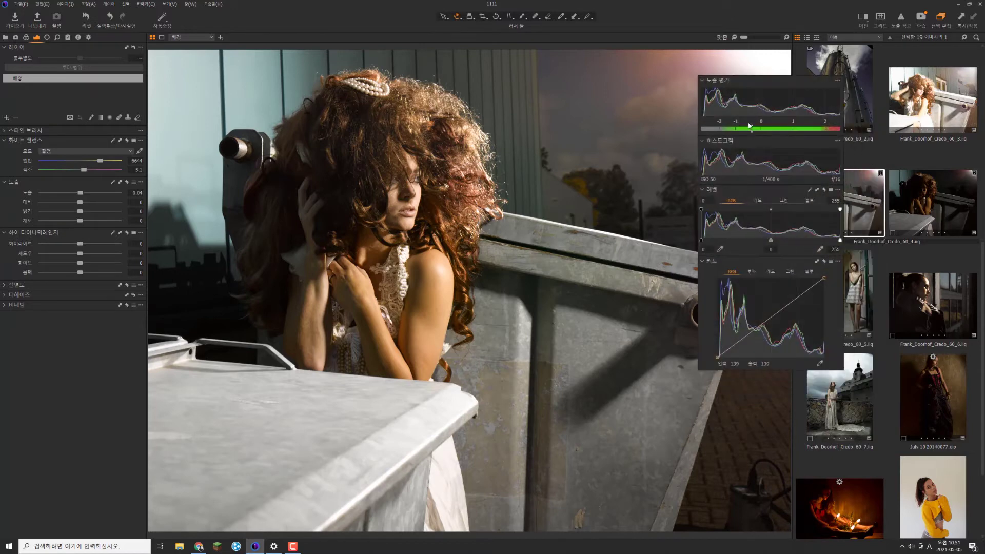
# Test the curly-haired woman's photo at Exposure 1.98, 3.6, -2.61, 2.73 and -3.52 to compare the histograms, and reset the Exposure tool.
pyautogui.click(99, 193)
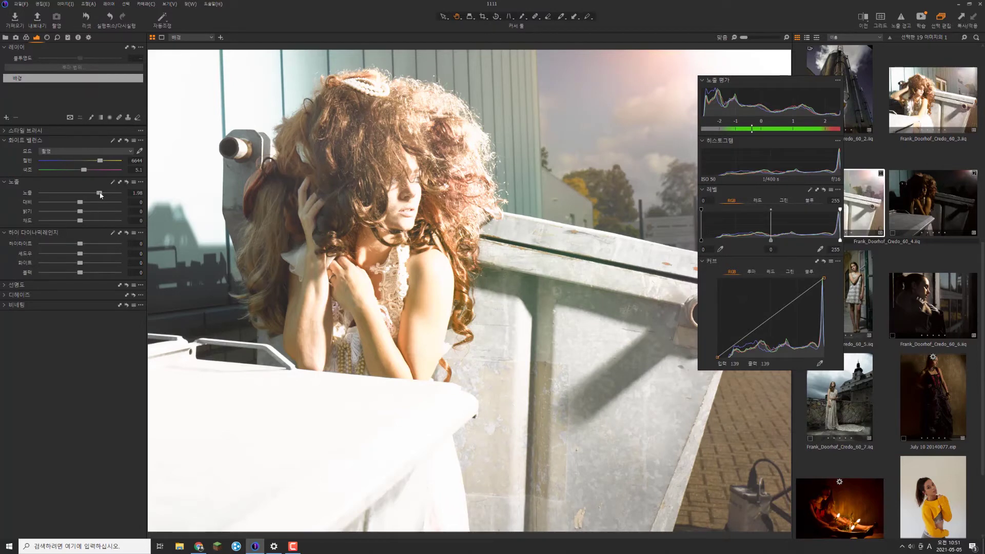
pyautogui.moveTo(100, 194); pyautogui.dragTo(116, 194)
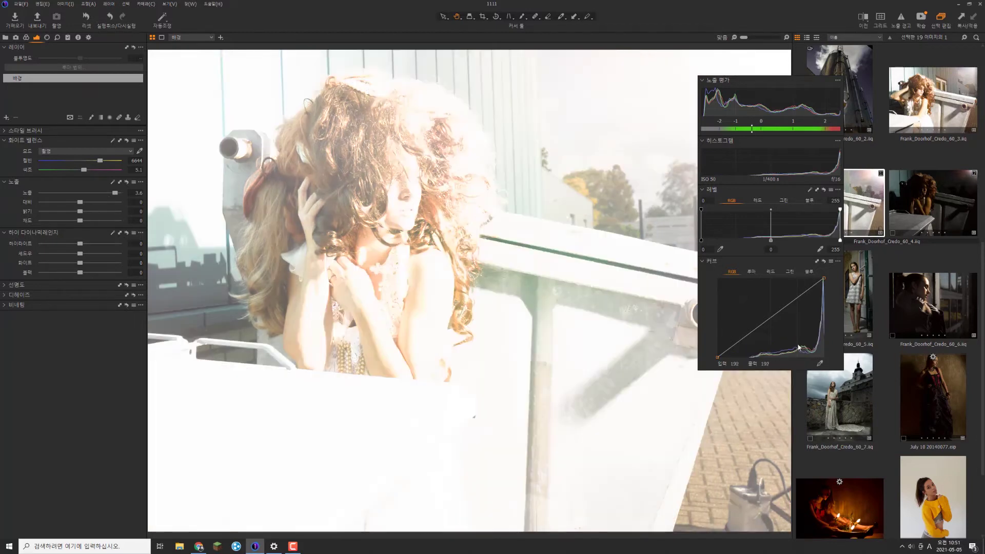
pyautogui.click(54, 193)
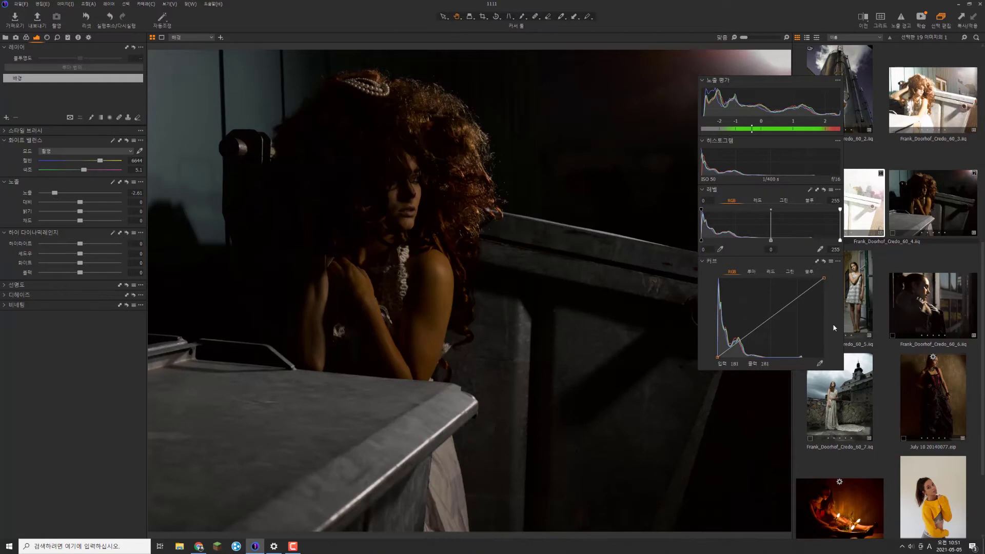
pyautogui.click(106, 193)
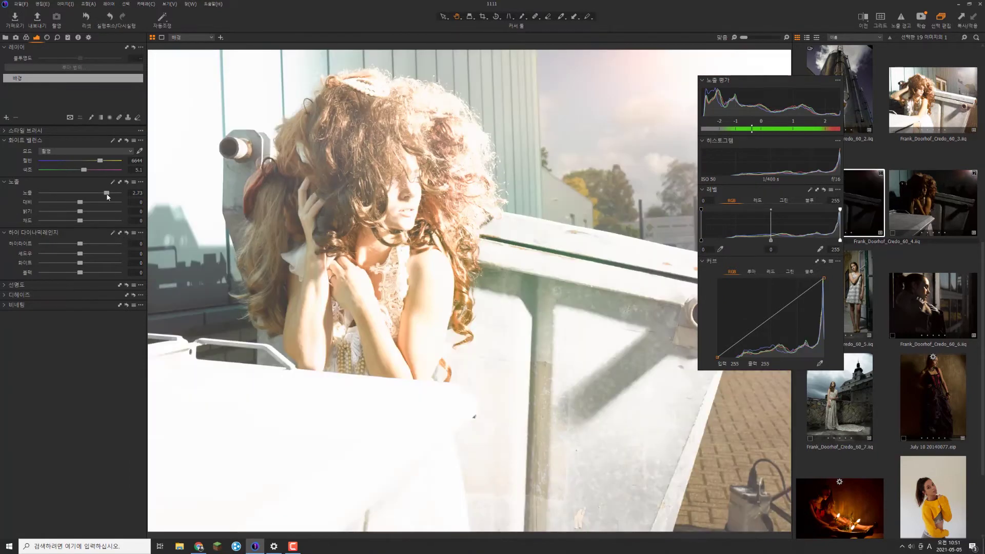
pyautogui.click(48, 193)
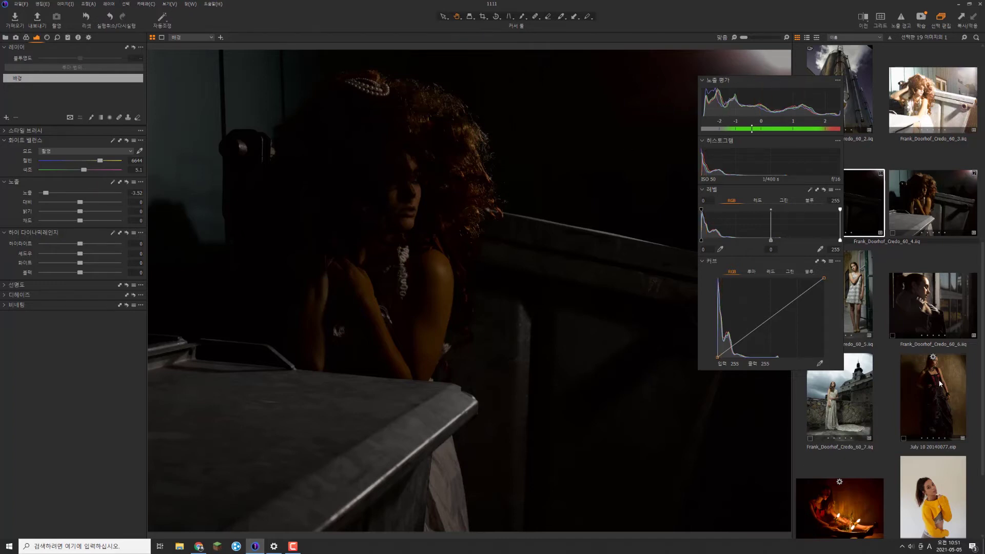
pyautogui.click(126, 182)
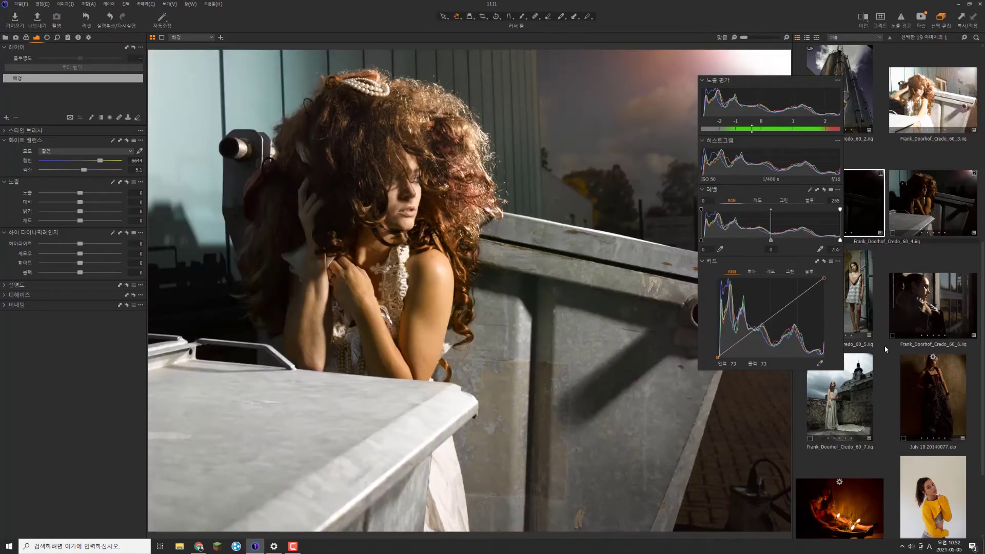
# Open the photo of the woman in the yellow sweater and view it fitted to the viewer.
pyautogui.scroll(-3, 892, 333)
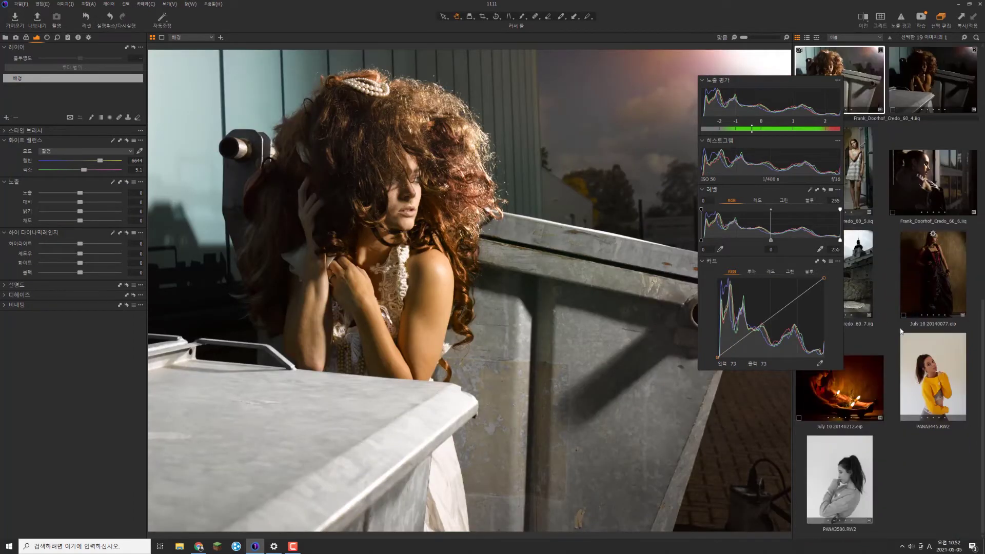
pyautogui.click(914, 403)
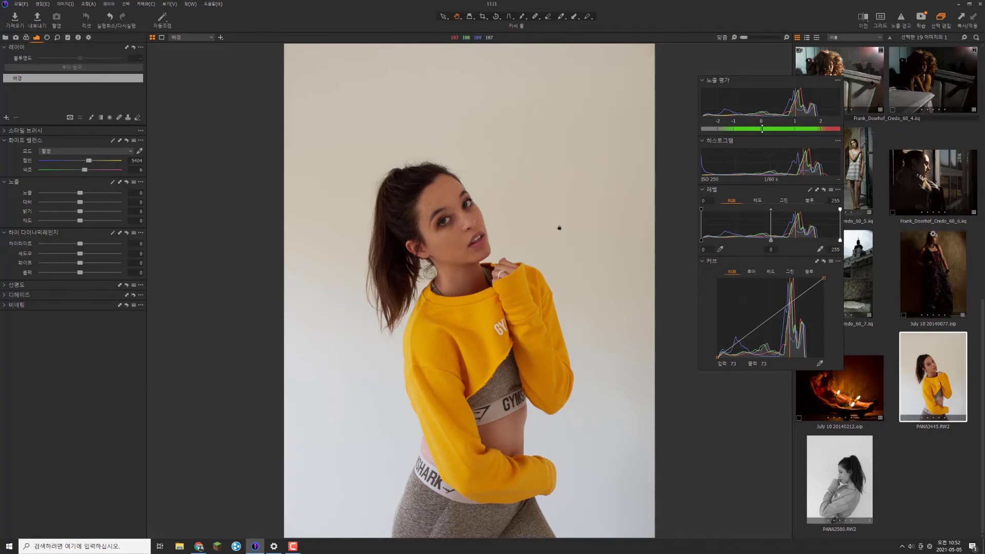
pyautogui.scroll(1, 506, 195)
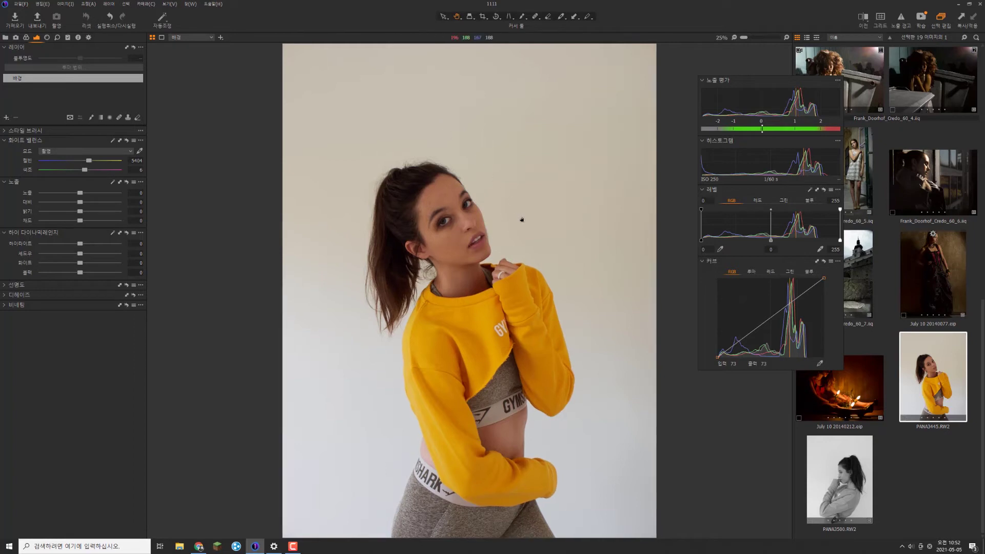
pyautogui.scroll(-1, 524, 221)
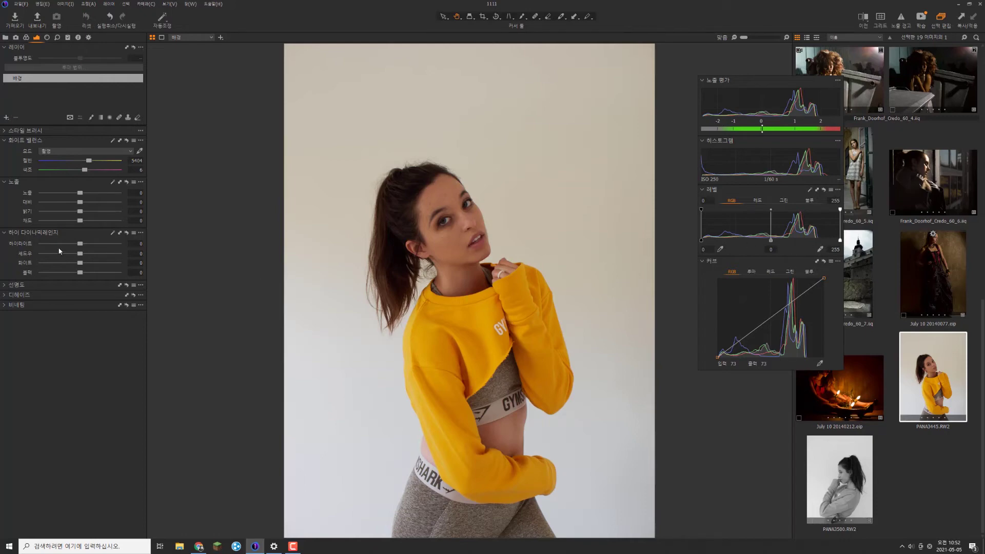
# Try the yellow-sweater photo at Exposure 1.03 and -1.35, and reset the Exposure tool.
pyautogui.moveTo(80, 193); pyautogui.dragTo(90, 193)
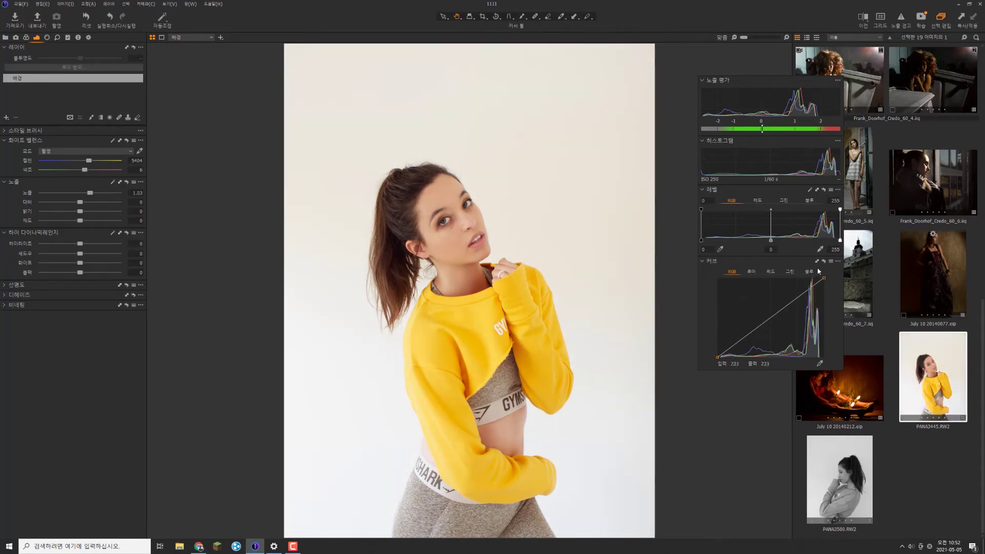
pyautogui.moveTo(90, 193); pyautogui.dragTo(67, 194)
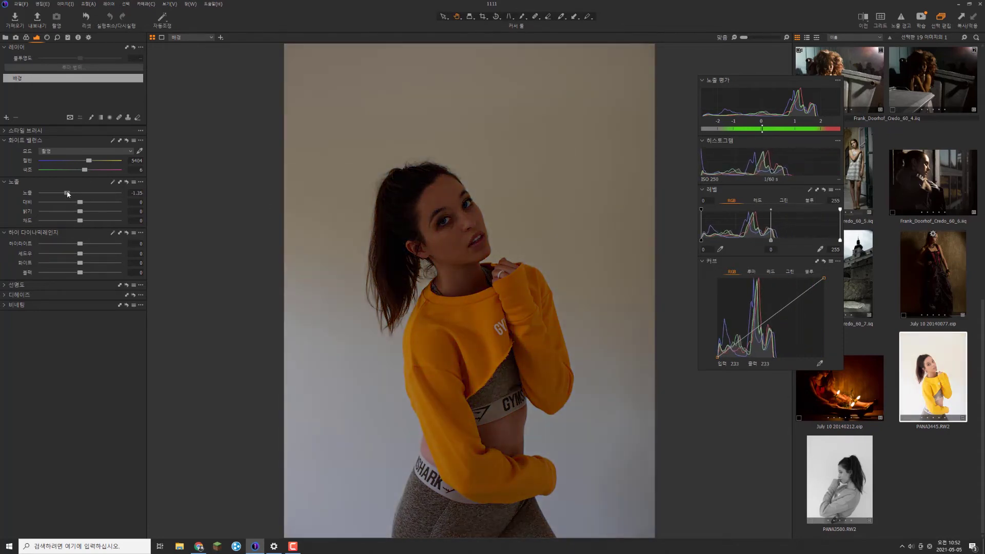
pyautogui.click(127, 183)
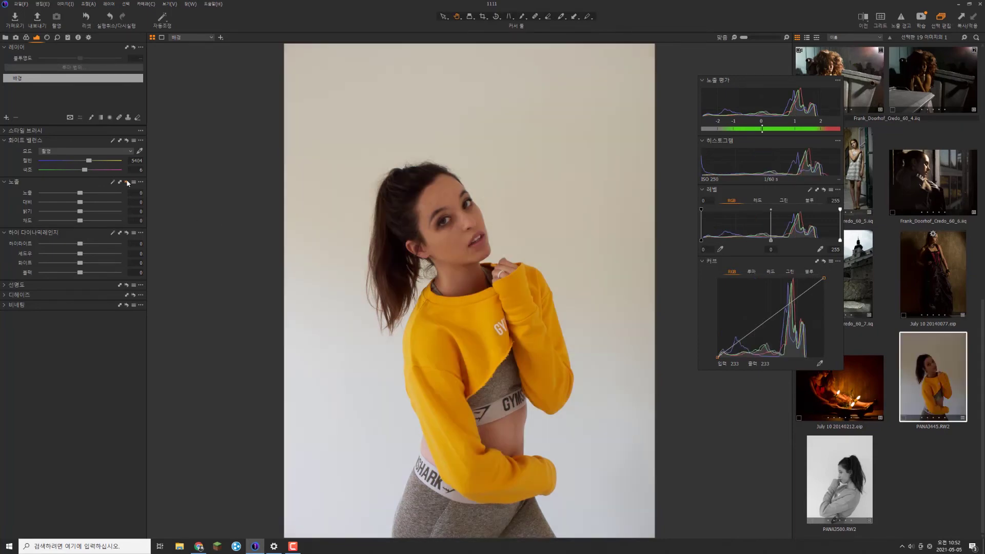
# Try Shadow values of 90 and 17 on the yellow-sweater photo, and reset the High Dynamic Range tool.
pyautogui.moveTo(83, 253); pyautogui.dragTo(119, 258)
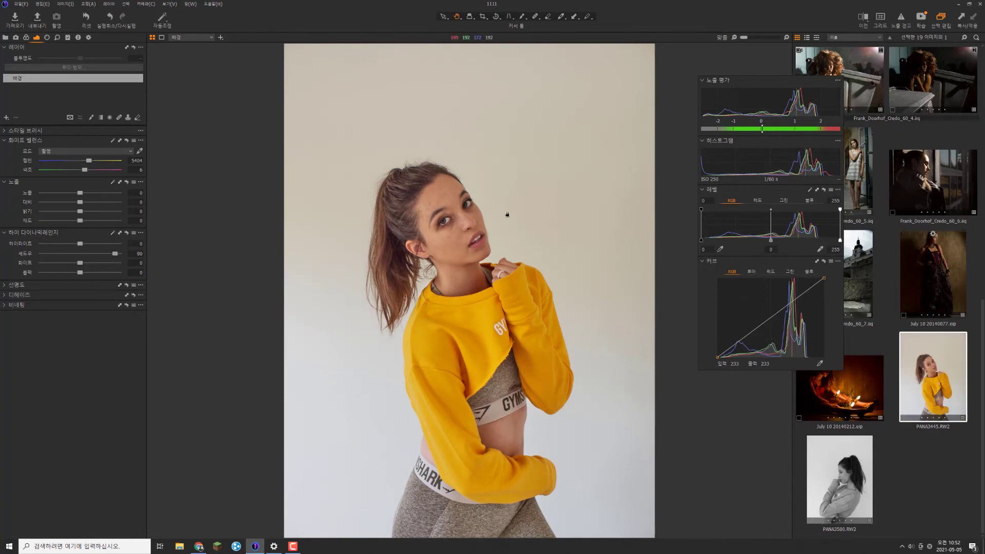
pyautogui.moveTo(94, 254)
pyautogui.mouseDown()
pyautogui.moveTo(107, 251)
pyautogui.moveTo(43, 257)
pyautogui.moveTo(87, 257)
pyautogui.mouseUp()
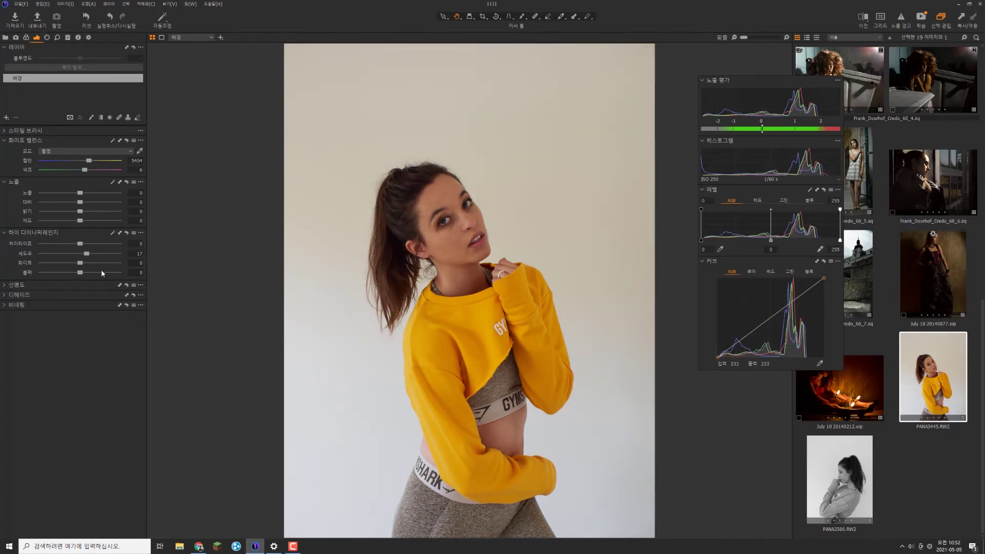
pyautogui.click(127, 233)
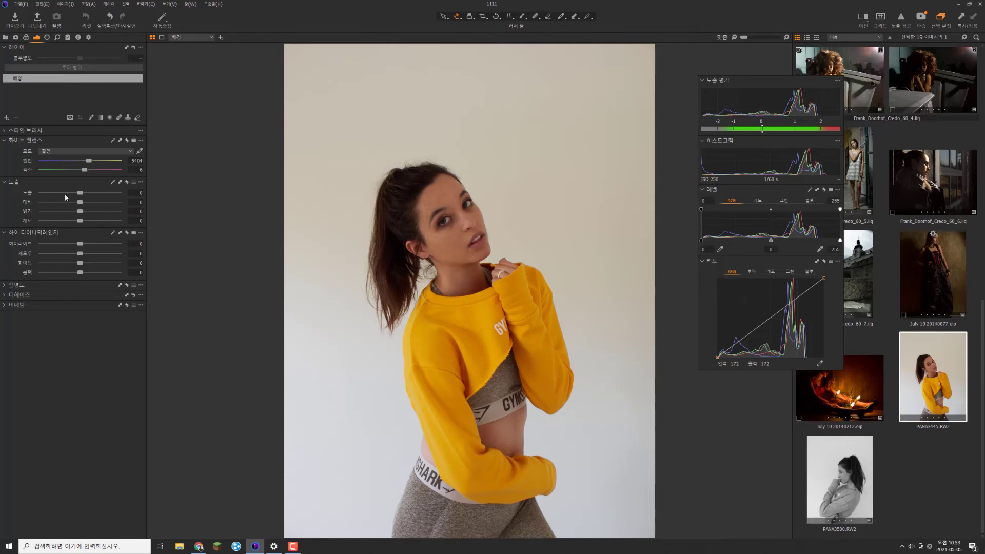
# Try Exposure 1.54, 0.87 and -0.48 on the yellow-sweater photo, and raise Shadow to 59 at the darkest setting.
pyautogui.moveTo(81, 194); pyautogui.dragTo(97, 197)
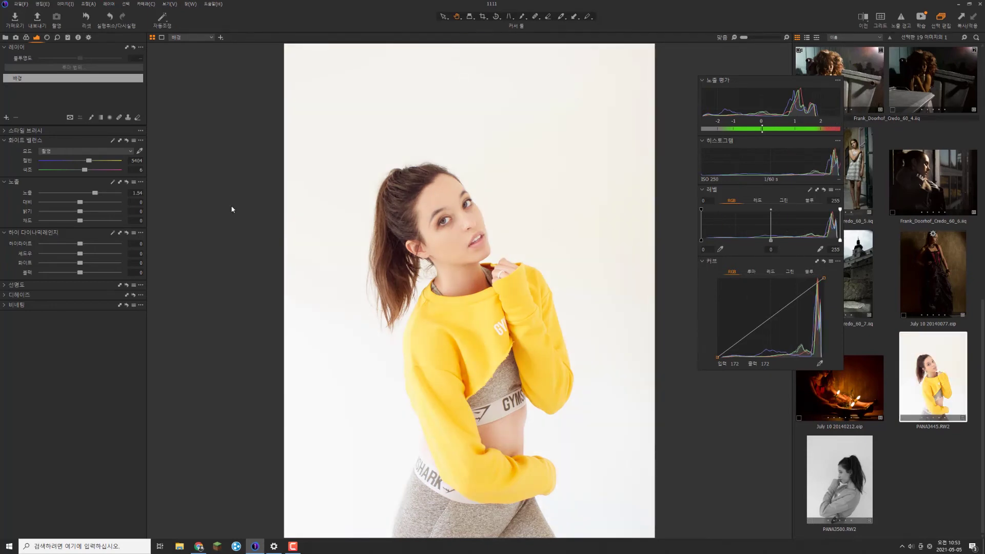
pyautogui.click(89, 194)
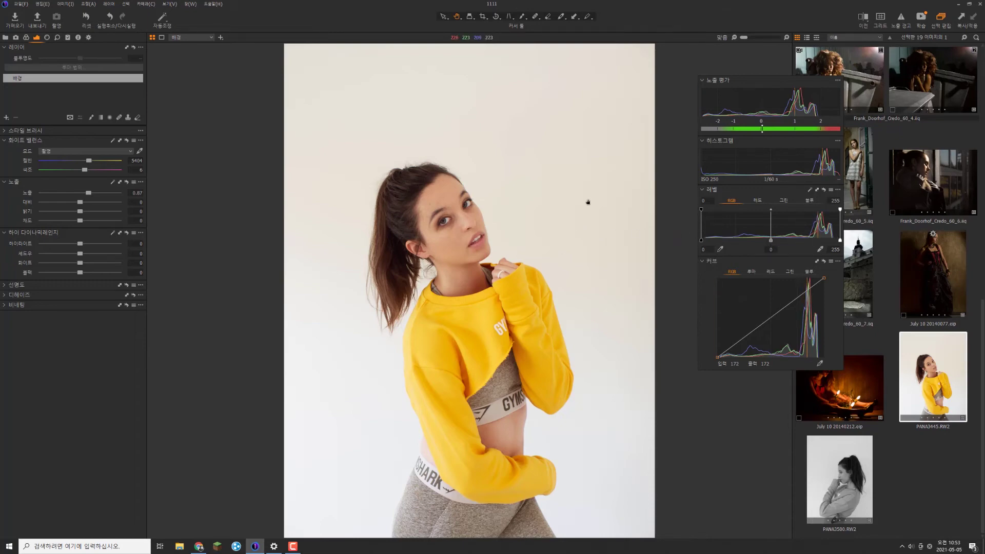
pyautogui.click(75, 192)
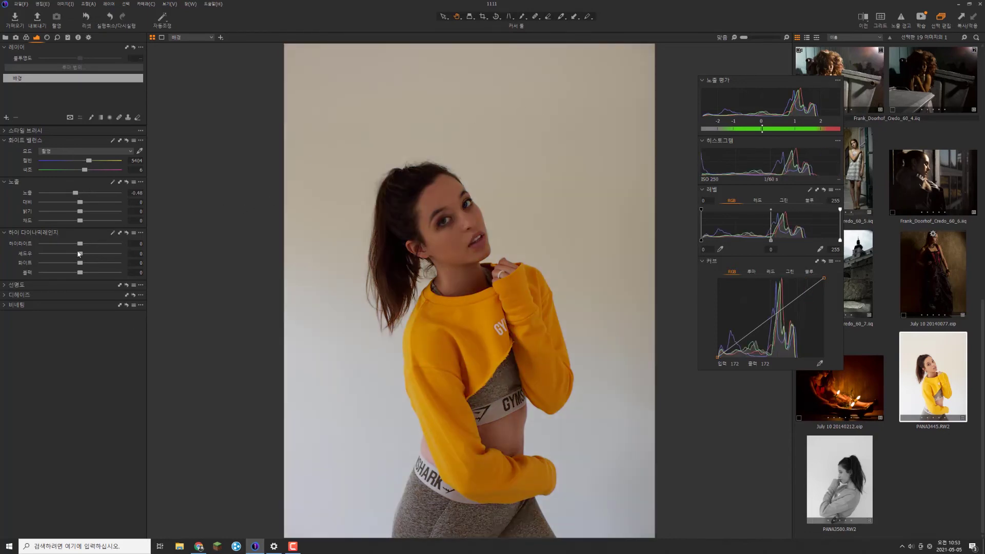
pyautogui.moveTo(79, 253); pyautogui.dragTo(103, 253)
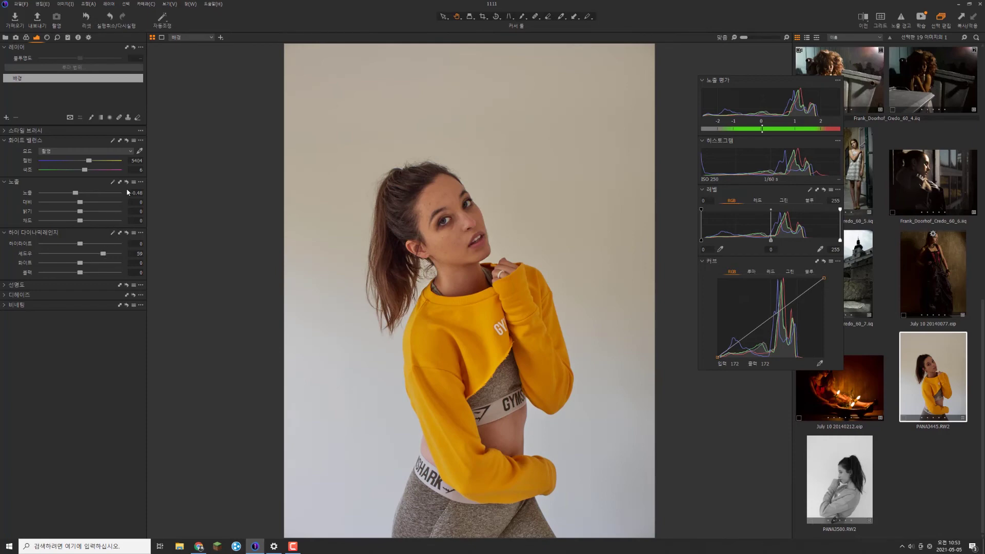
# Set the yellow-sweater photo's Shadow to -1 and its Exposure to 1.15.
pyautogui.doubleClick(75, 192)
pyautogui.click(79, 253)
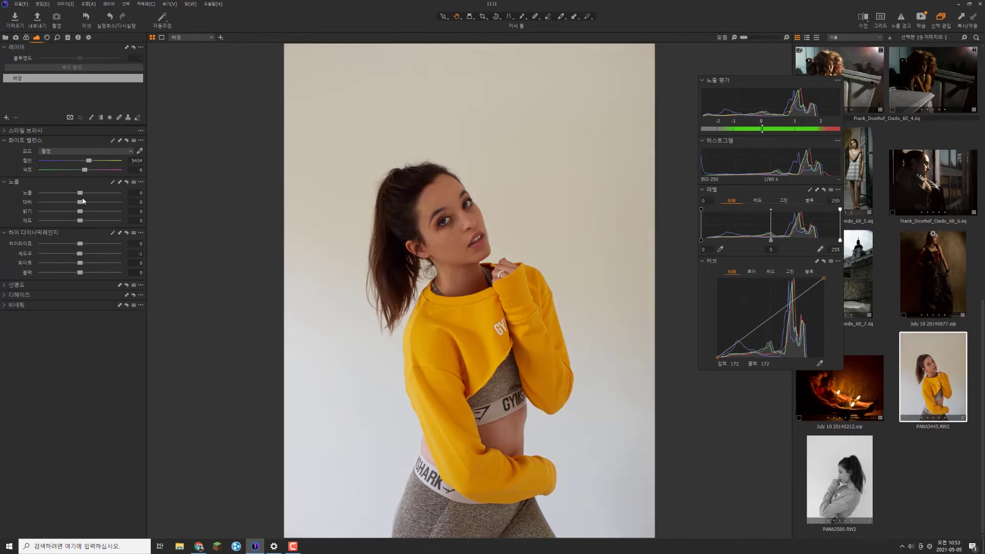
pyautogui.moveTo(82, 194); pyautogui.dragTo(93, 194)
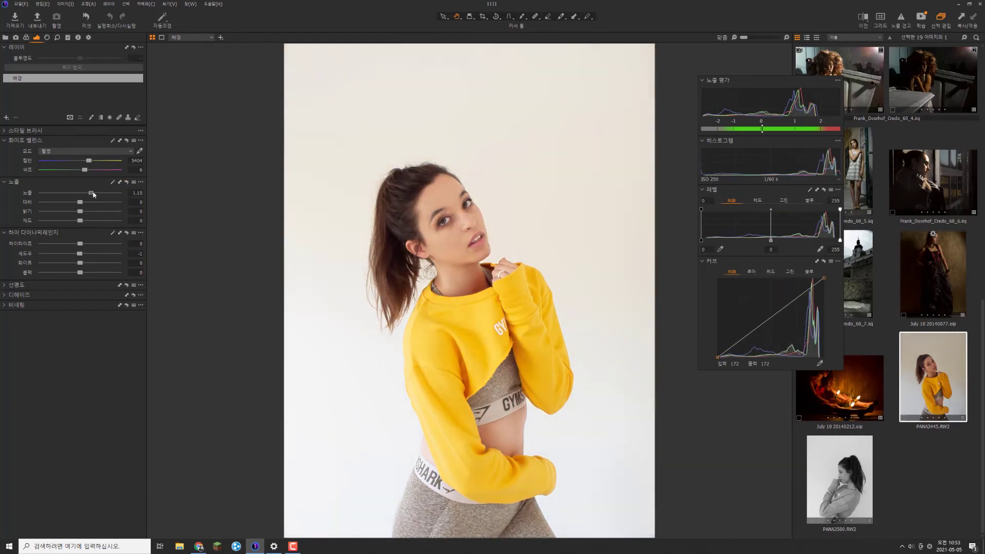
# Check the yellow-sweater photo with exposure warnings on at Exposure 0.59, reset the Exposure tool, and turn the warnings off.
pyautogui.click(900, 19)
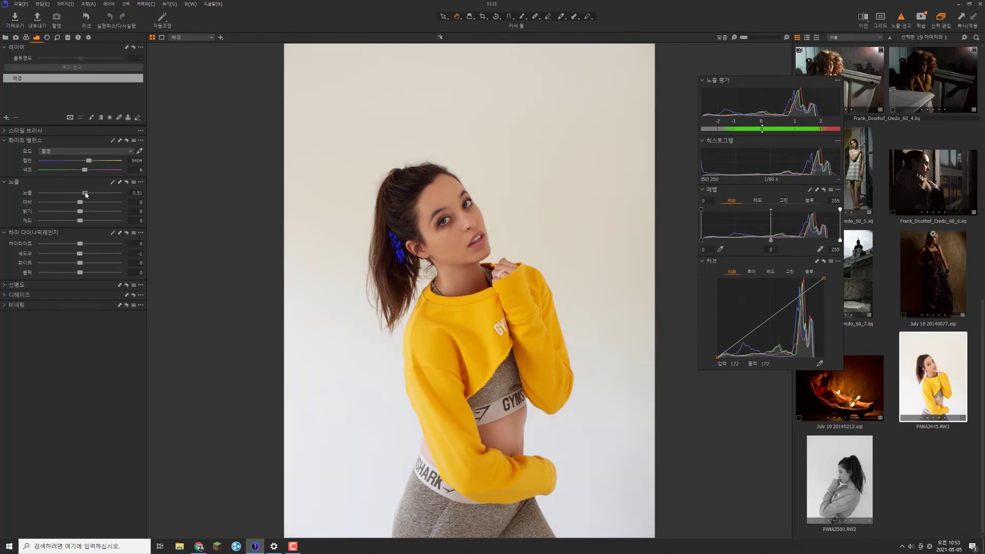
pyautogui.moveTo(85, 194); pyautogui.dragTo(85, 194)
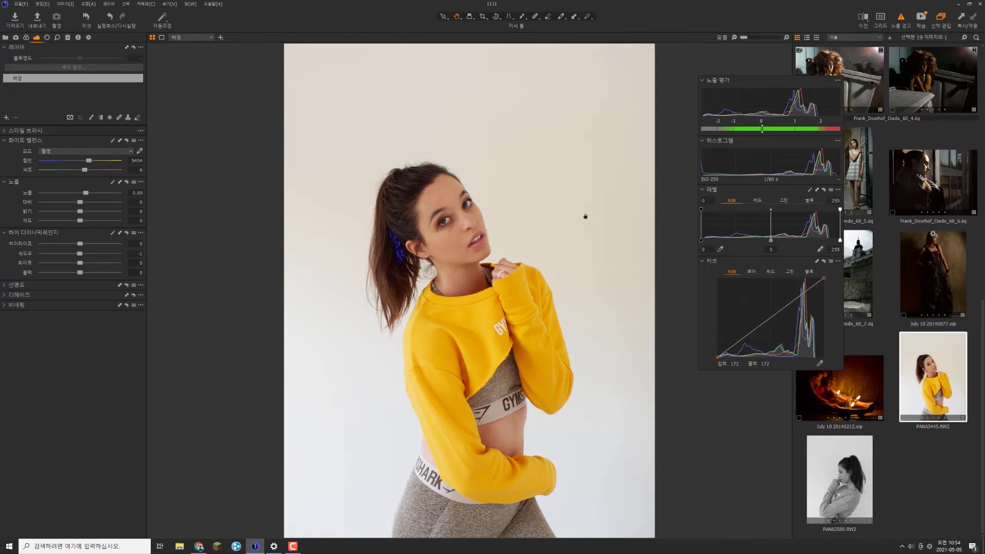
pyautogui.click(127, 181)
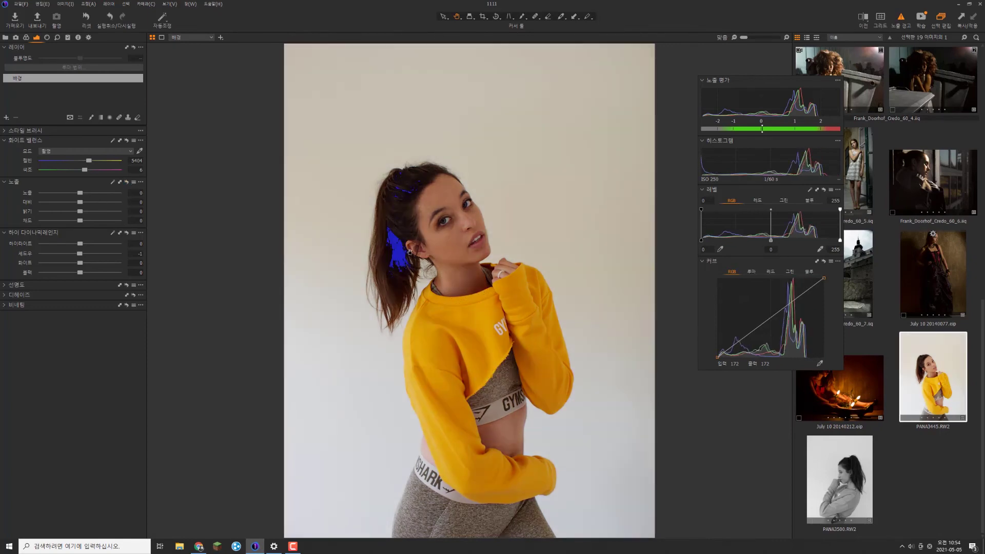
pyautogui.click(895, 20)
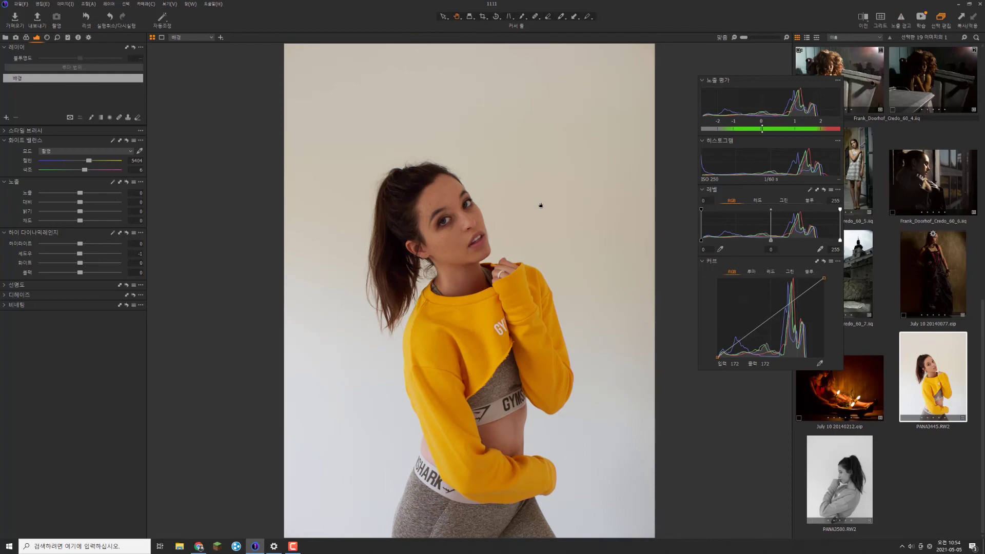
# Inspect the yellow-sweater photo's hair up close with Shadow raised to 59, reset Shadow to 0, and return to the full view.
pyautogui.doubleClick(395, 242)
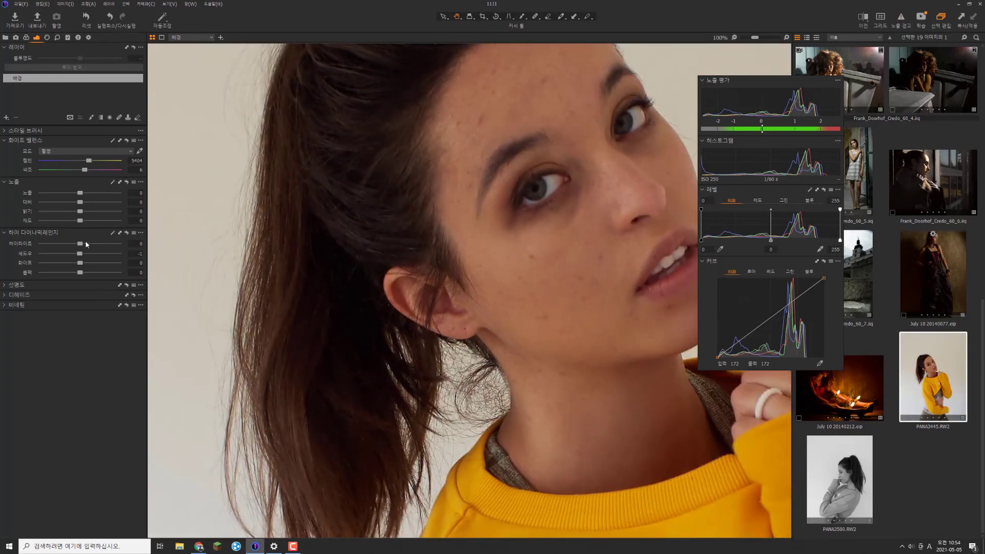
pyautogui.moveTo(88, 254); pyautogui.dragTo(103, 253)
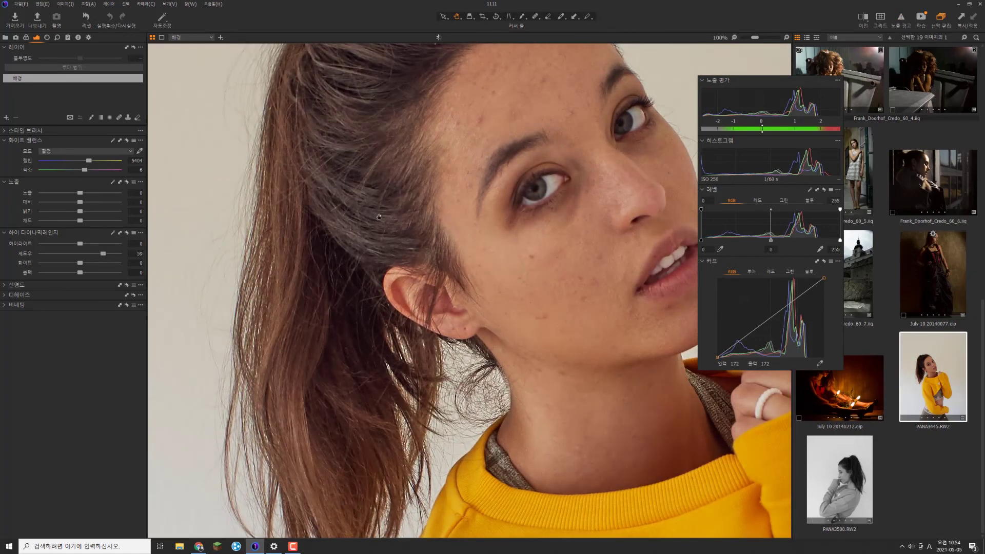
pyautogui.scroll(5, 374, 213)
pyautogui.scroll(-2, 447, 266)
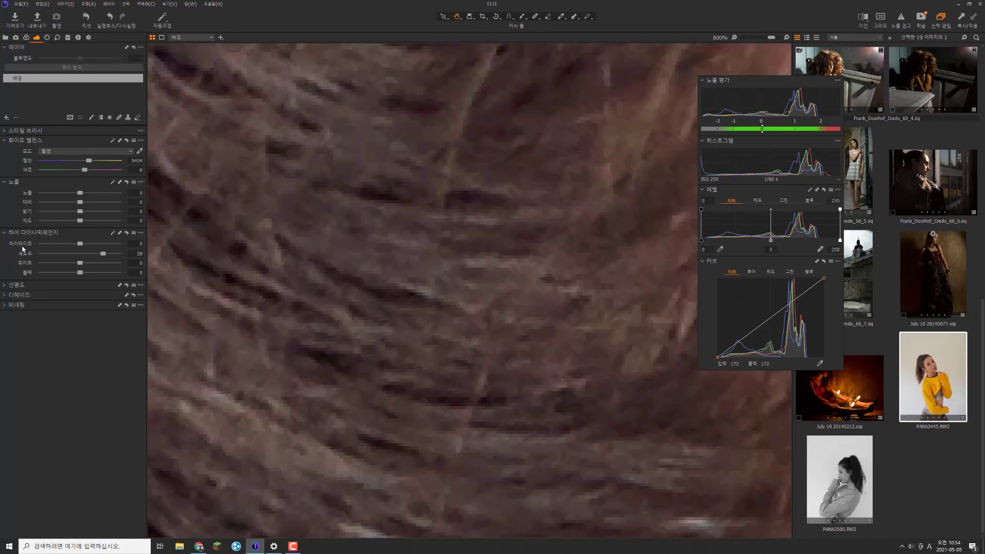
pyautogui.doubleClick(80, 253)
pyautogui.hotkey('ctrl', '0')
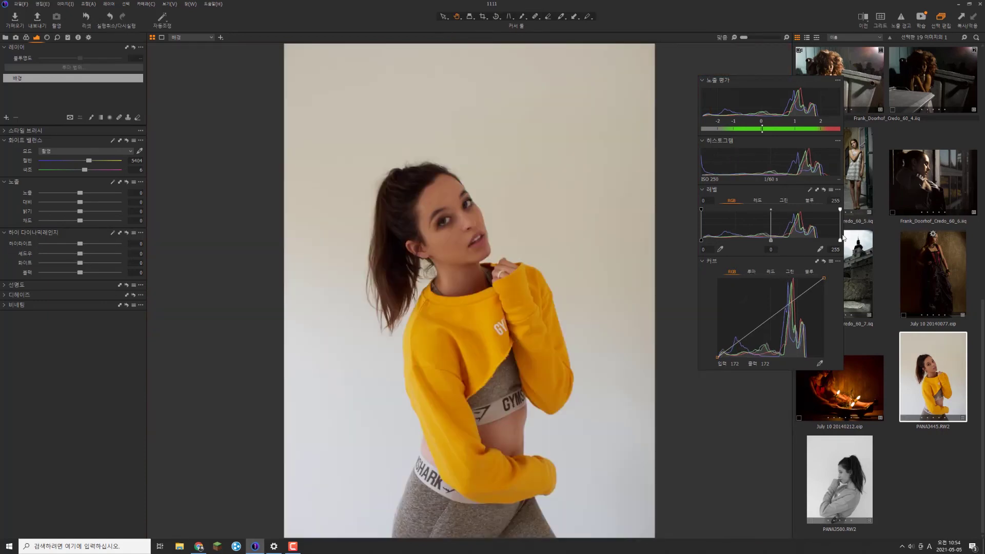
# Try Exposure 0.55, 1.9 and 1.15 on the yellow-sweater photo, and reset the Exposure tool.
pyautogui.moveTo(92, 197); pyautogui.dragTo(97, 196)
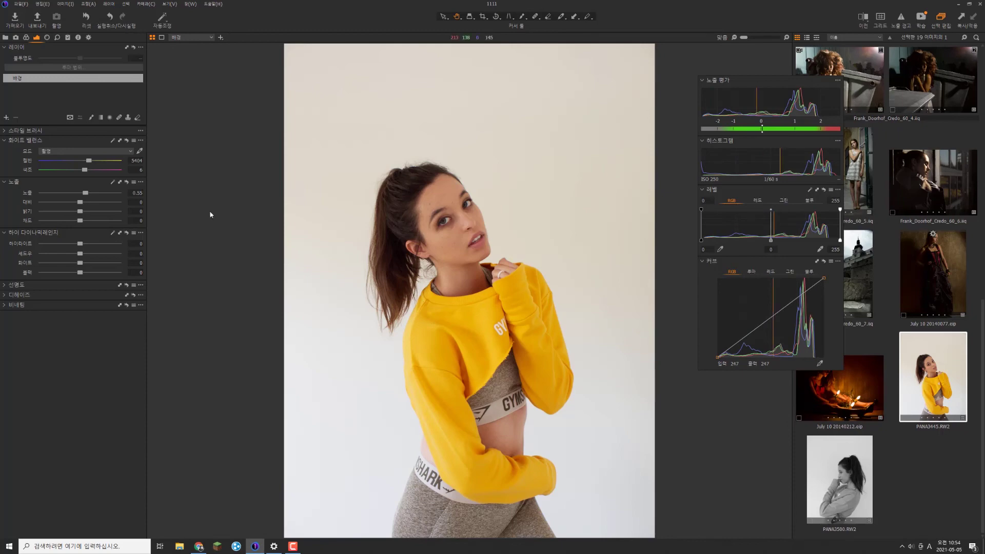
pyautogui.moveTo(86, 193); pyautogui.dragTo(98, 193)
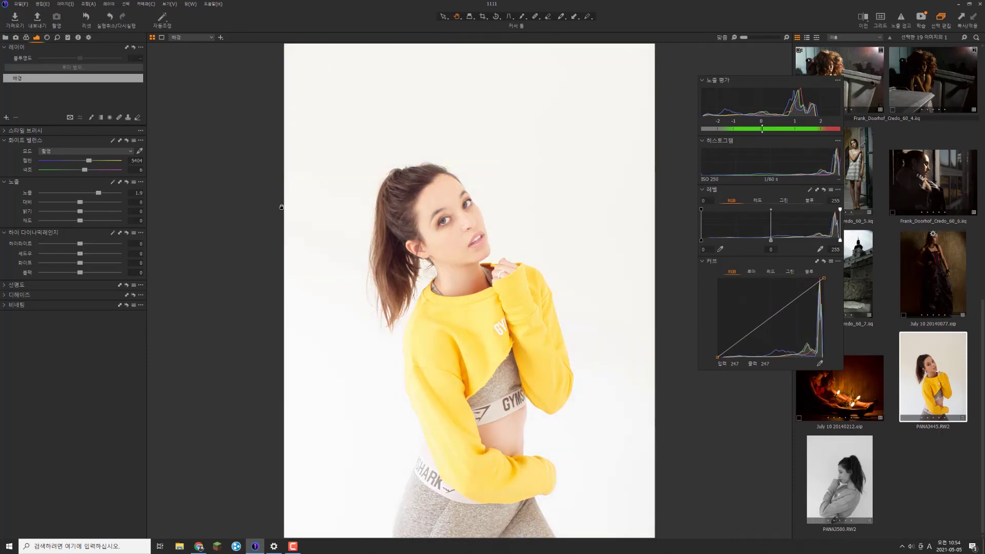
pyautogui.moveTo(88, 193); pyautogui.dragTo(91, 194)
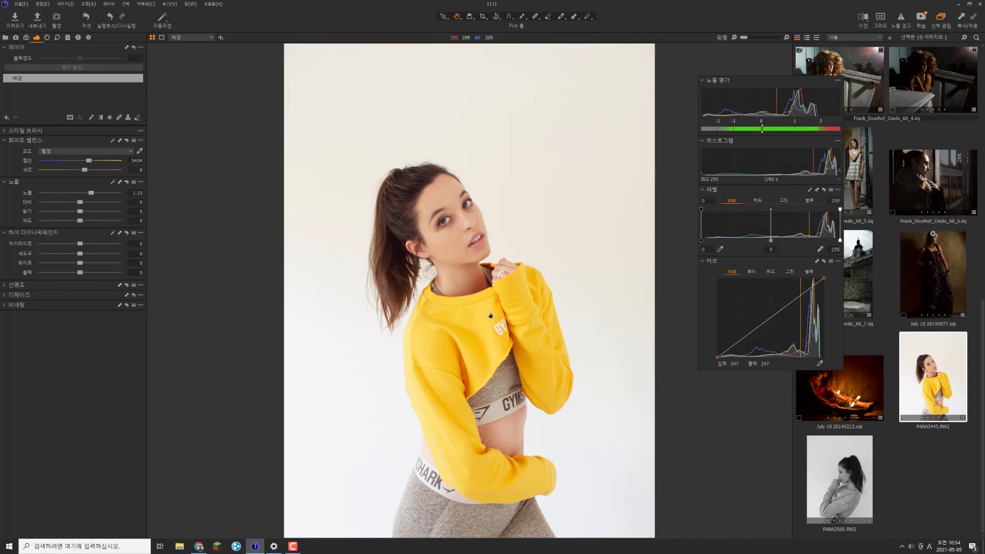
pyautogui.click(126, 182)
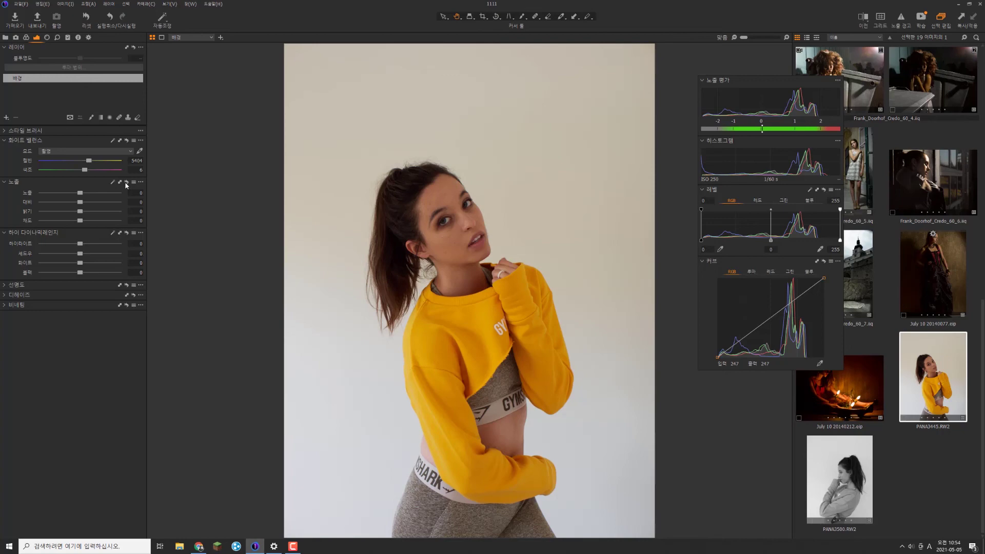
# Compare the histograms of the dark-gown, black-and-white sweatshirt, light-dress and fur-collar portraits by viewing each photo in turn.
pyautogui.click(950, 288)
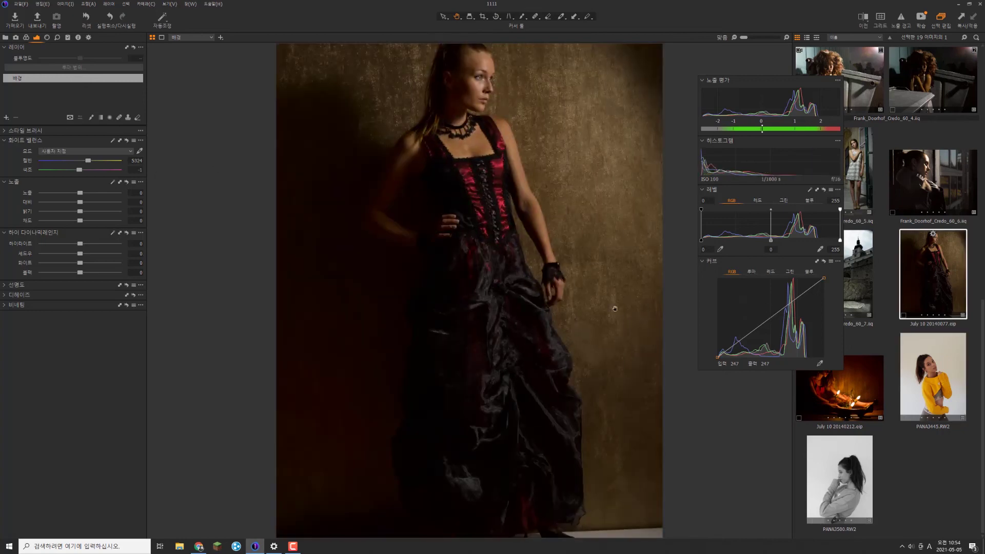
pyautogui.click(839, 474)
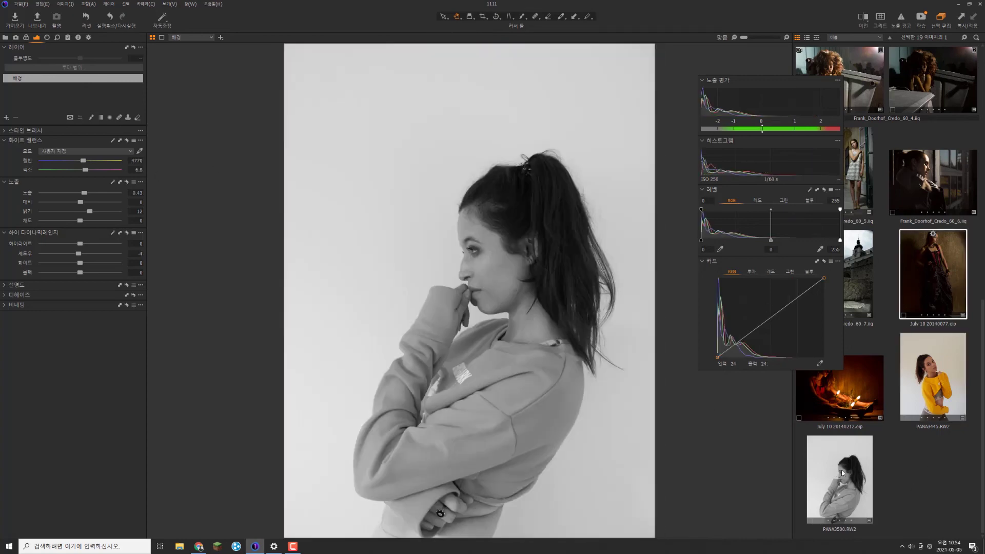
pyautogui.click(867, 177)
pyautogui.click(950, 183)
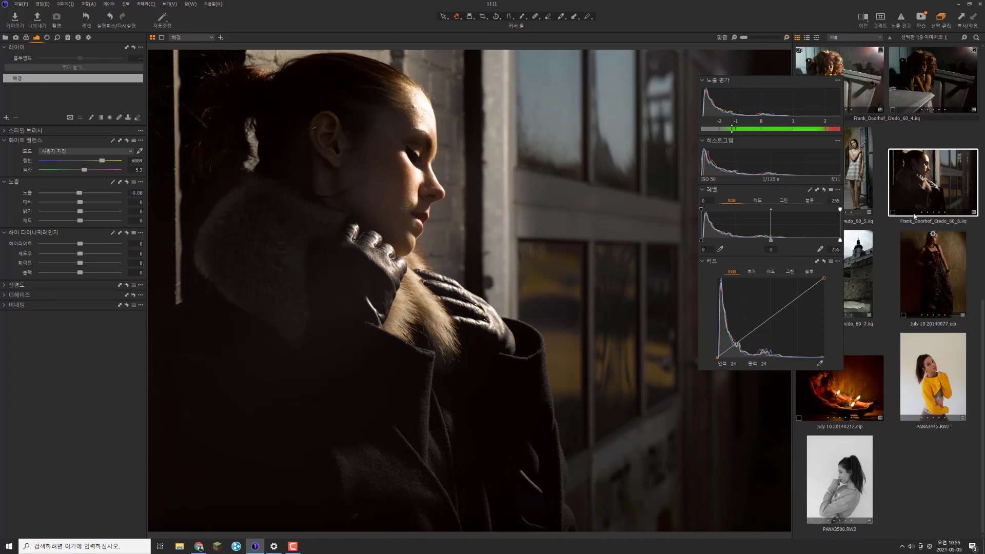
pyautogui.click(293, 546)
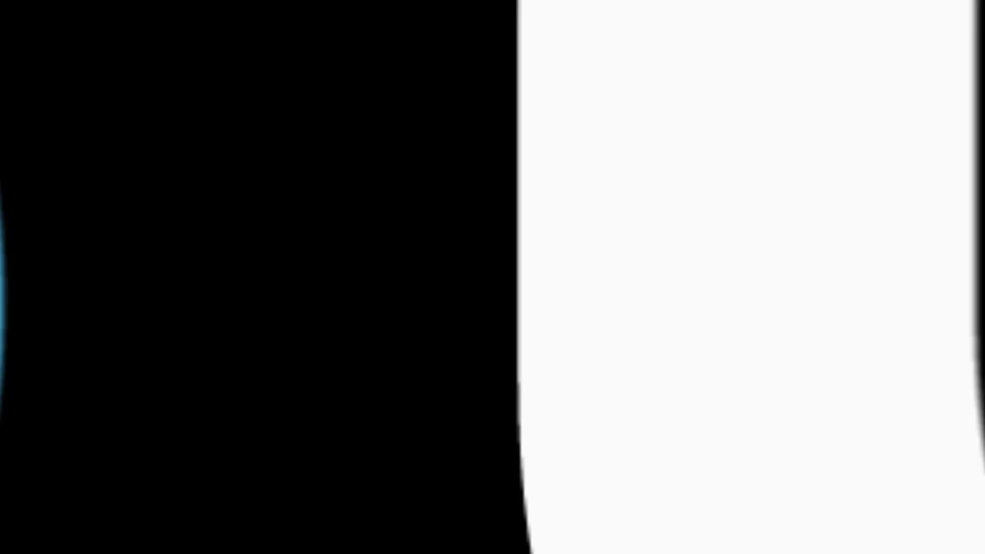